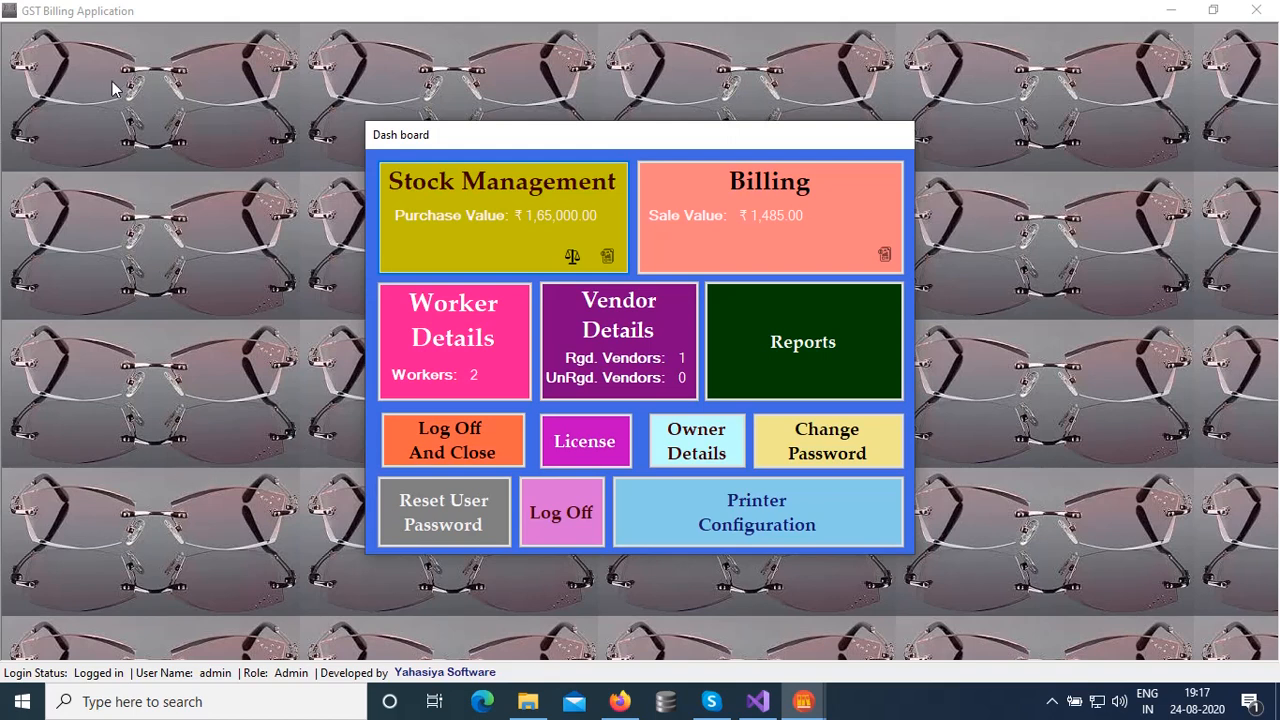
Open the Stock Details entry form from the dashboard's Stock Management tile
click(484, 258)
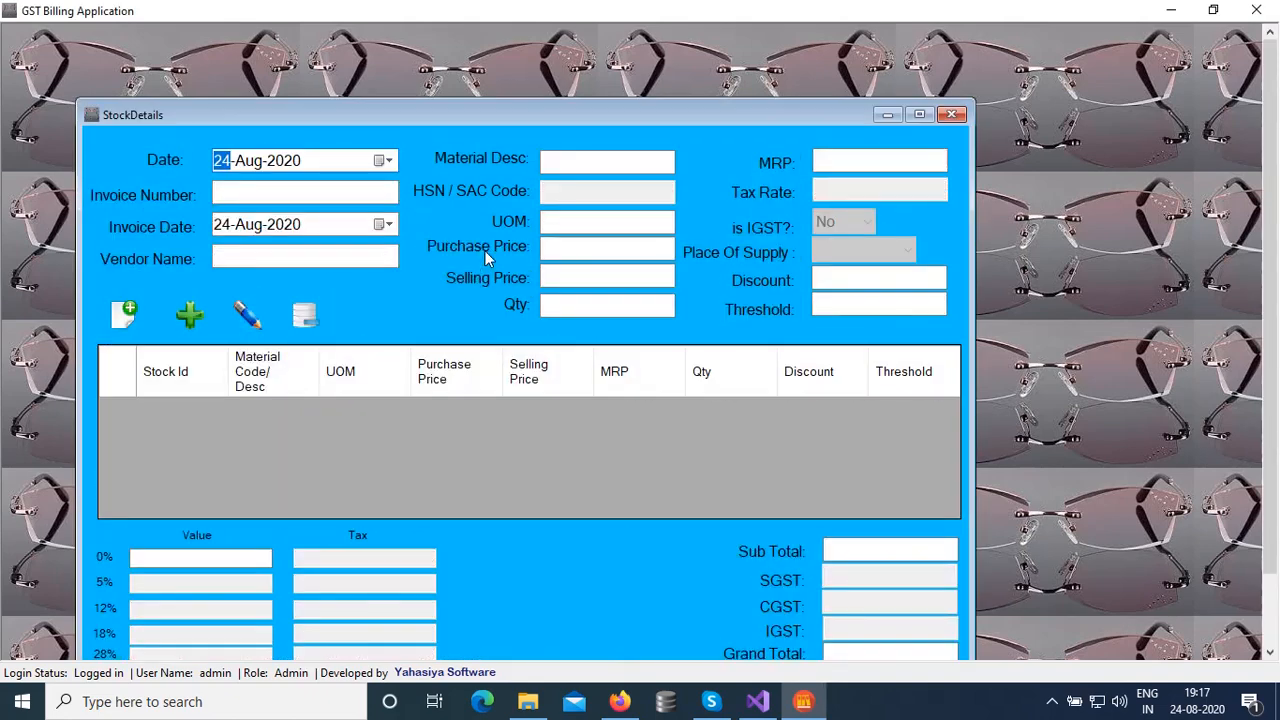
Move the Stock Details window up and right so its bottom shortcut bar shows
drag(542, 118, 580, 40)
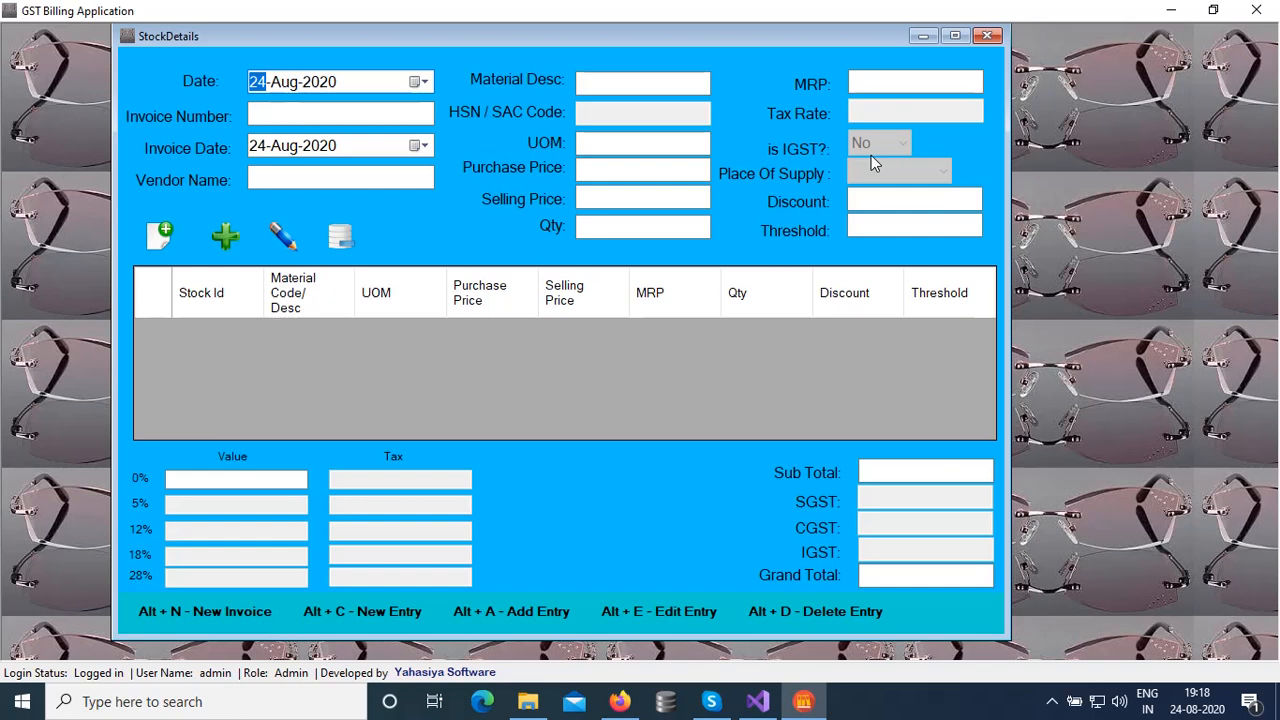
Enter invoice number 12345 and choose vendor Kala Traders
click(304, 118)
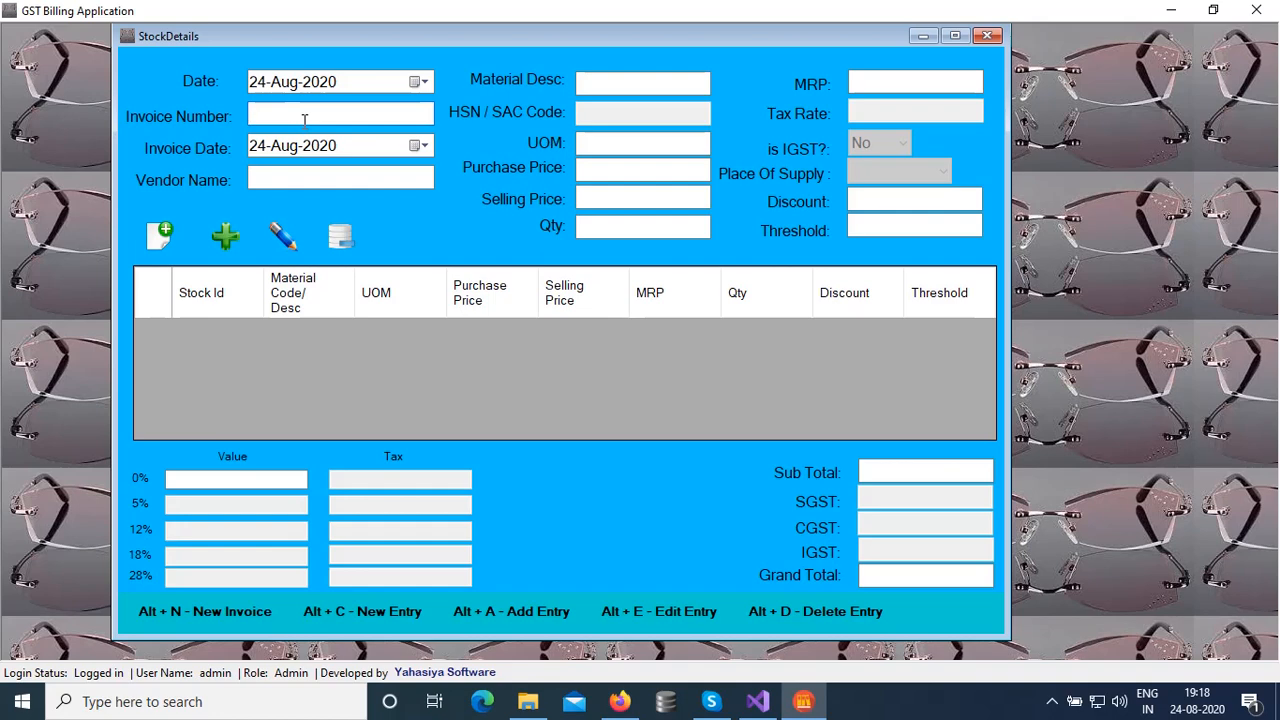
text(12345)
click(336, 178)
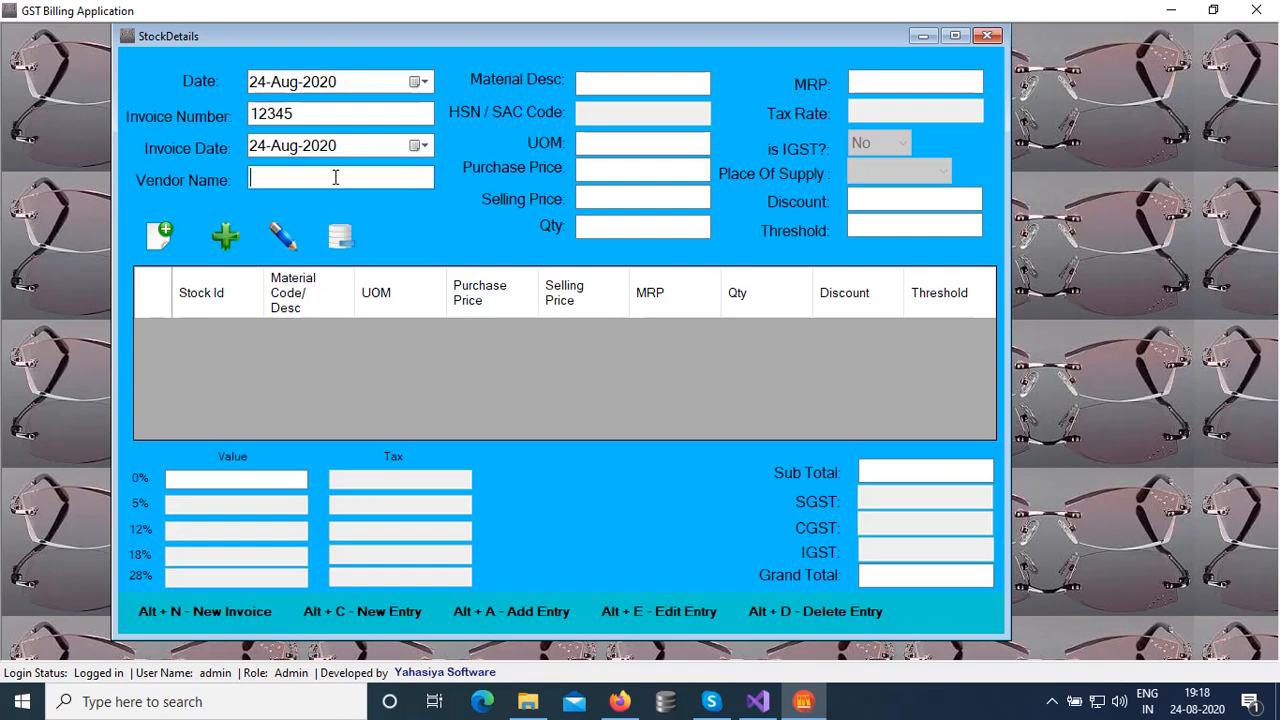
text(Kala Traders)
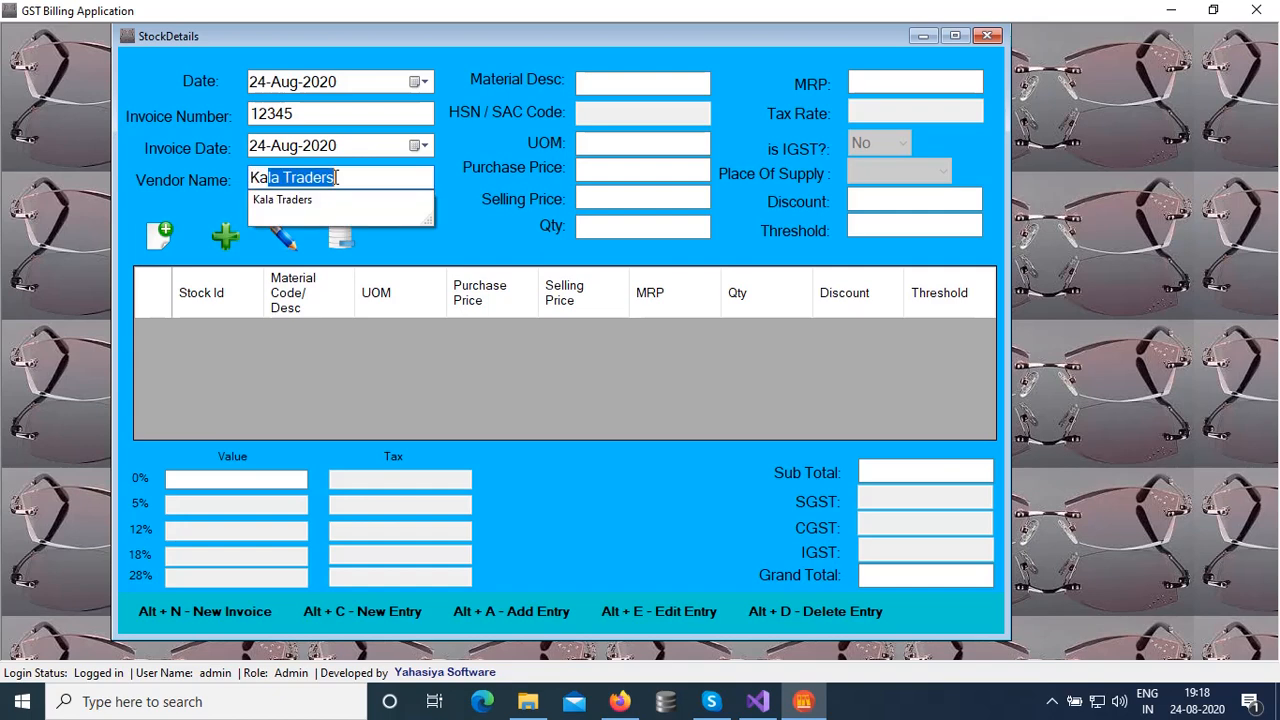
key(End)
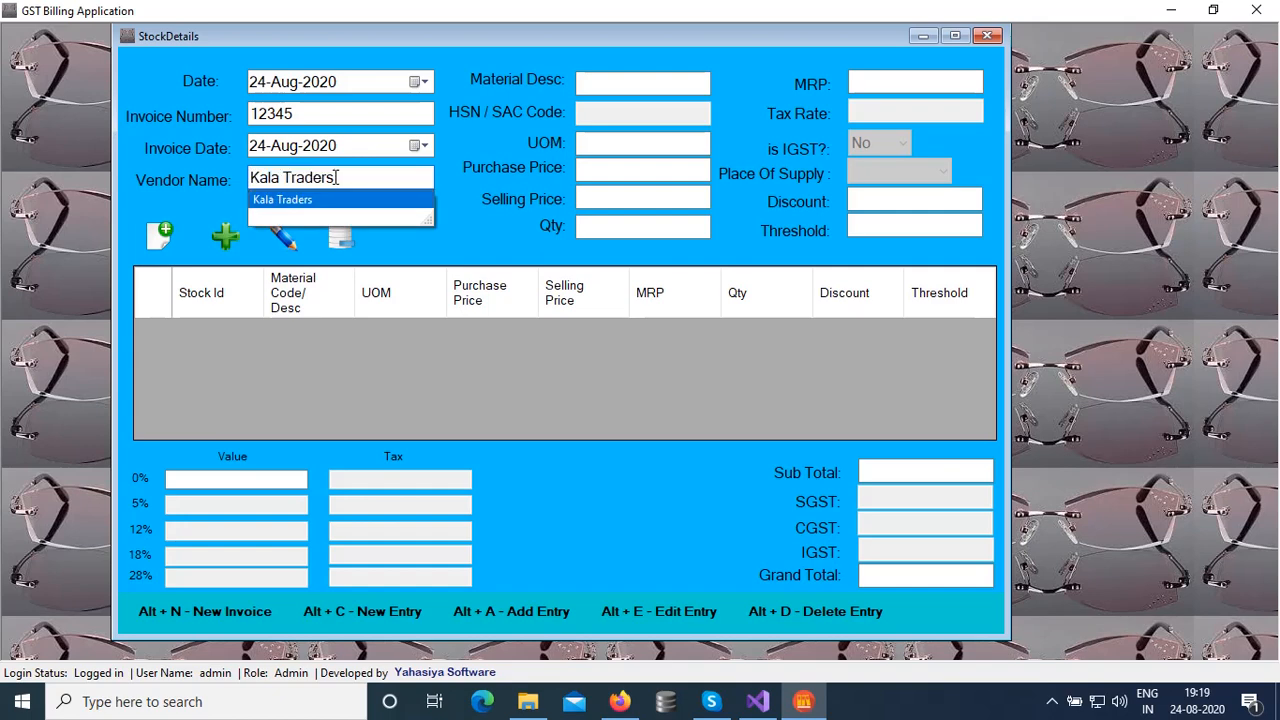
key(Tab)
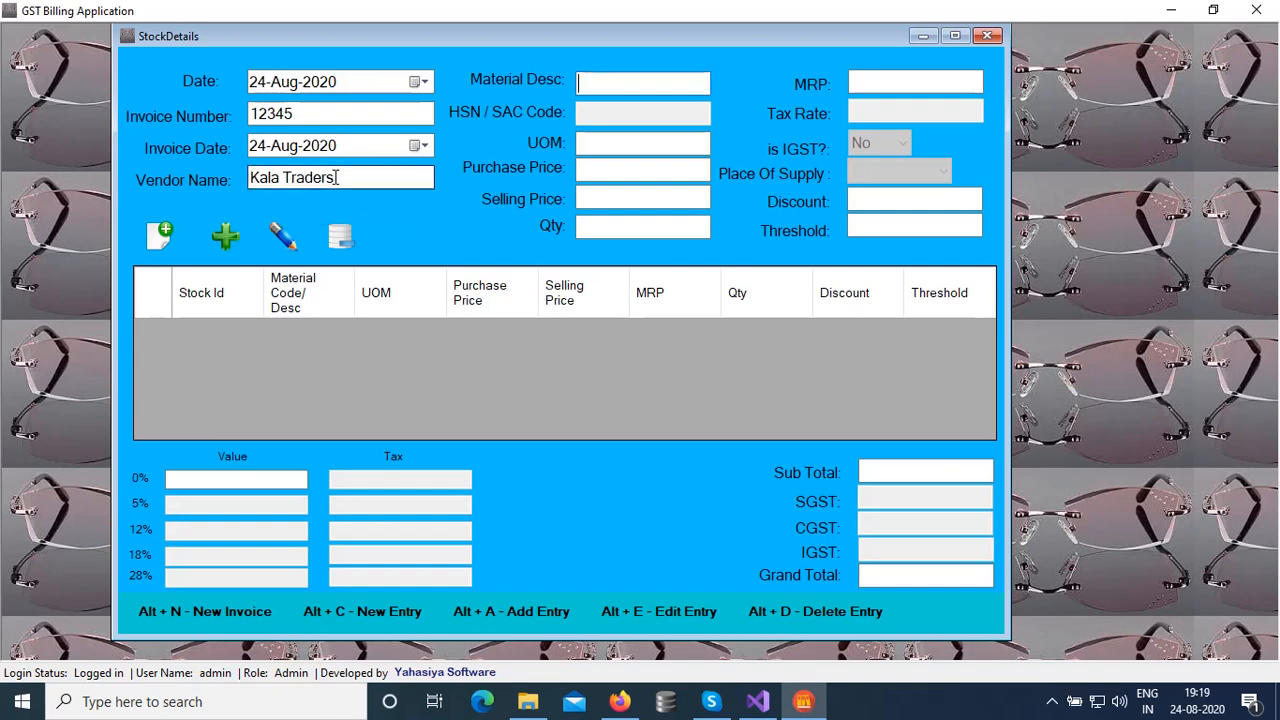
Enter 'metal Cups' as the first item's material description
text(G)
key(BackSpace)
text(metal Cups)
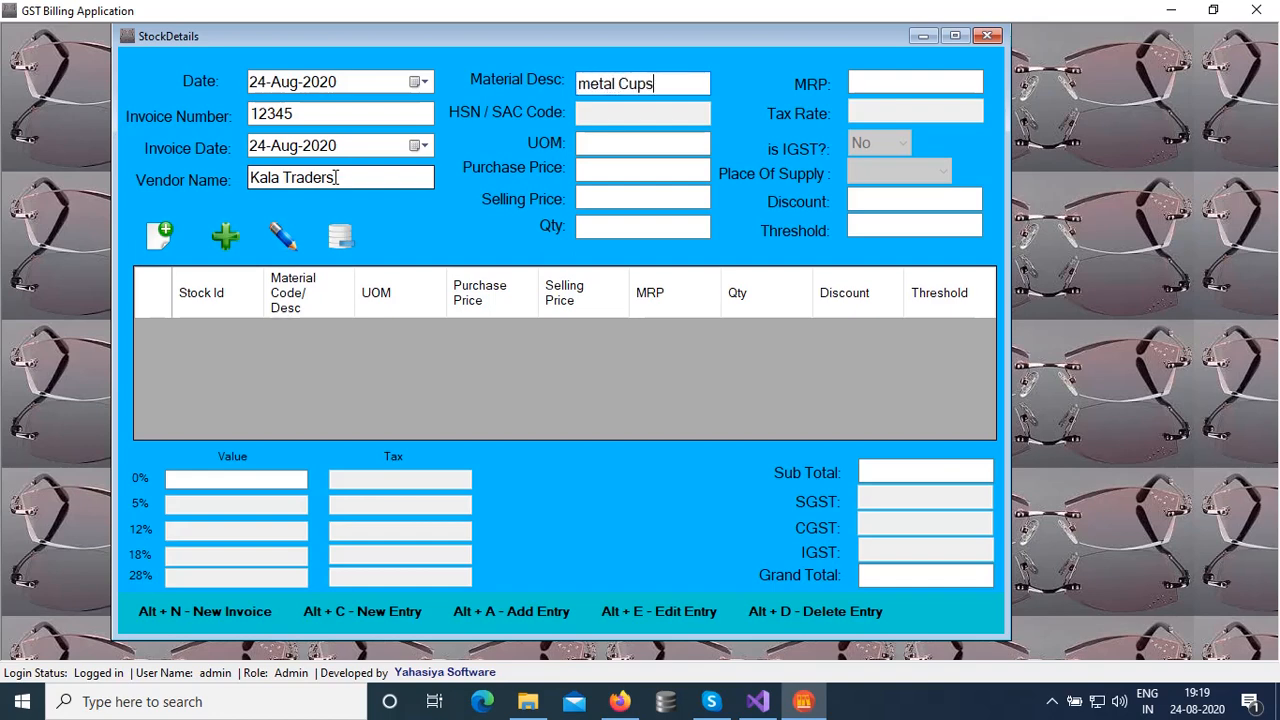
Correct the description to 'Metal Cups' and set the unit of measure to Numbers
click(590, 83)
key(BackSpace)
text(M)
click(622, 133)
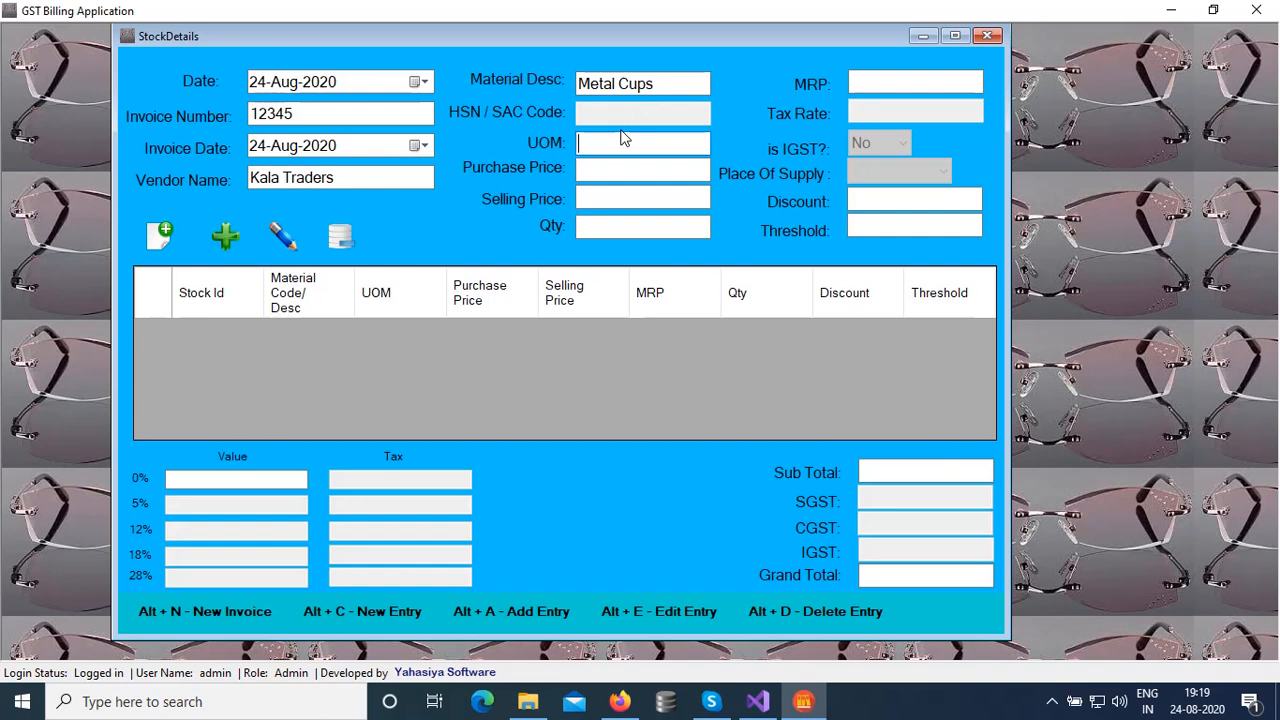
text(PC)
key(Tab)
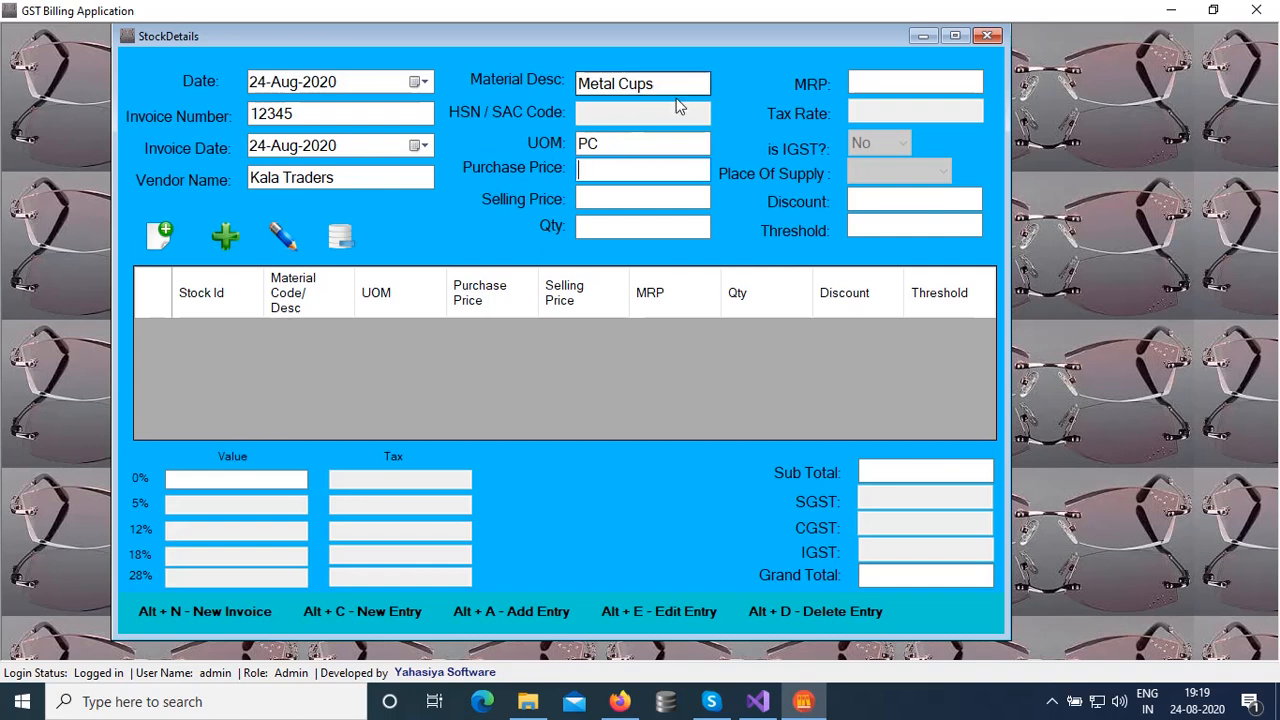
click(607, 145)
key(BackSpace)
key(BackSpace)
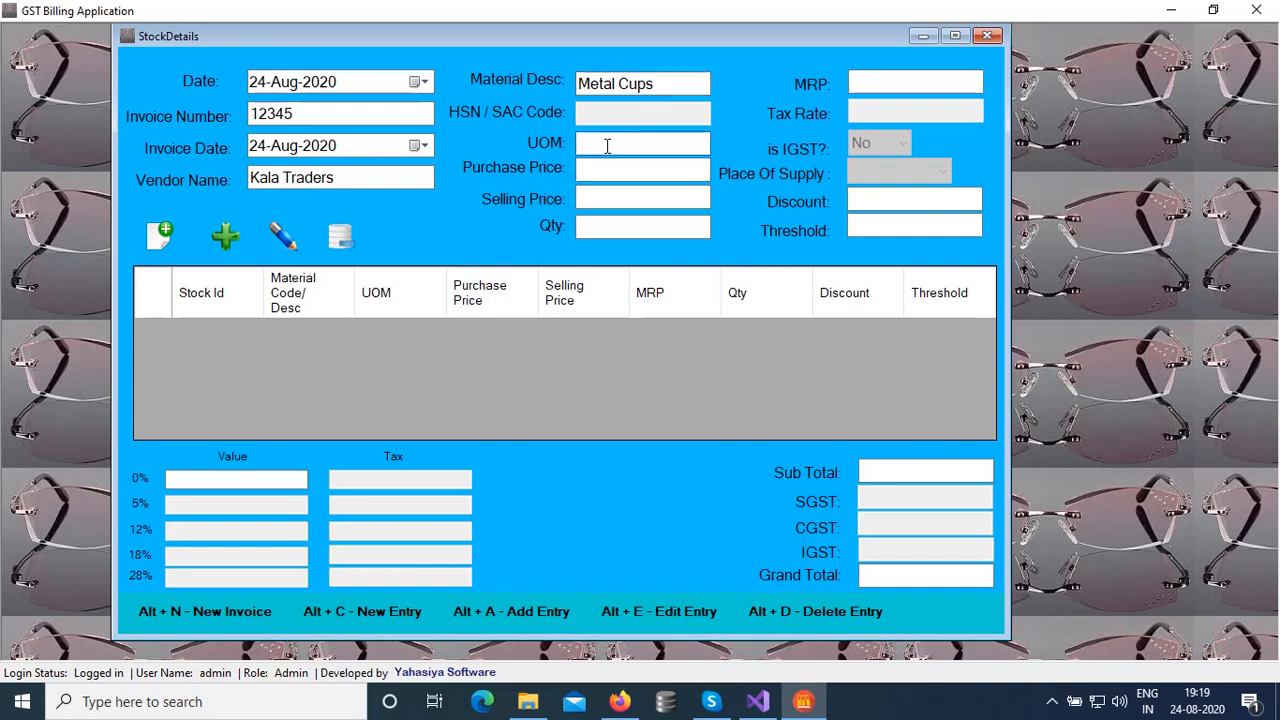
text(Numbers)
key(Tab)
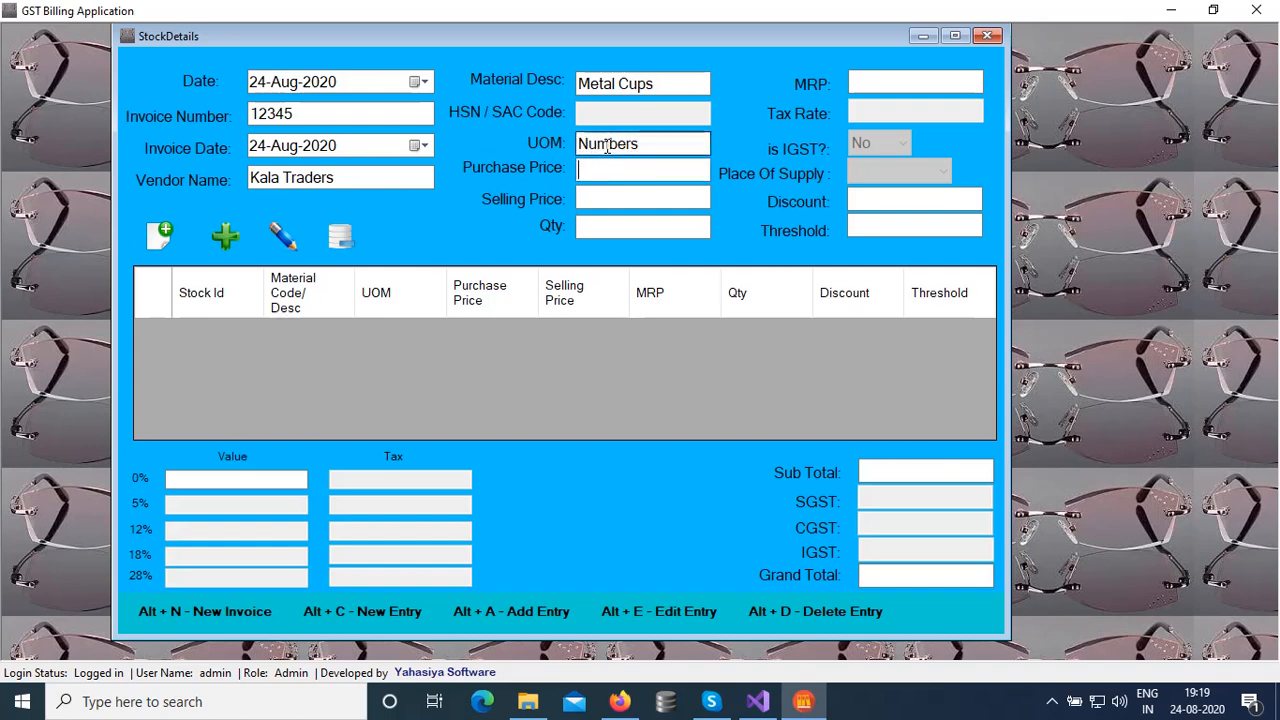
Enter purchase price 250, selling price 300, quantity 100 and MRP 325
text(250)
key(Tab)
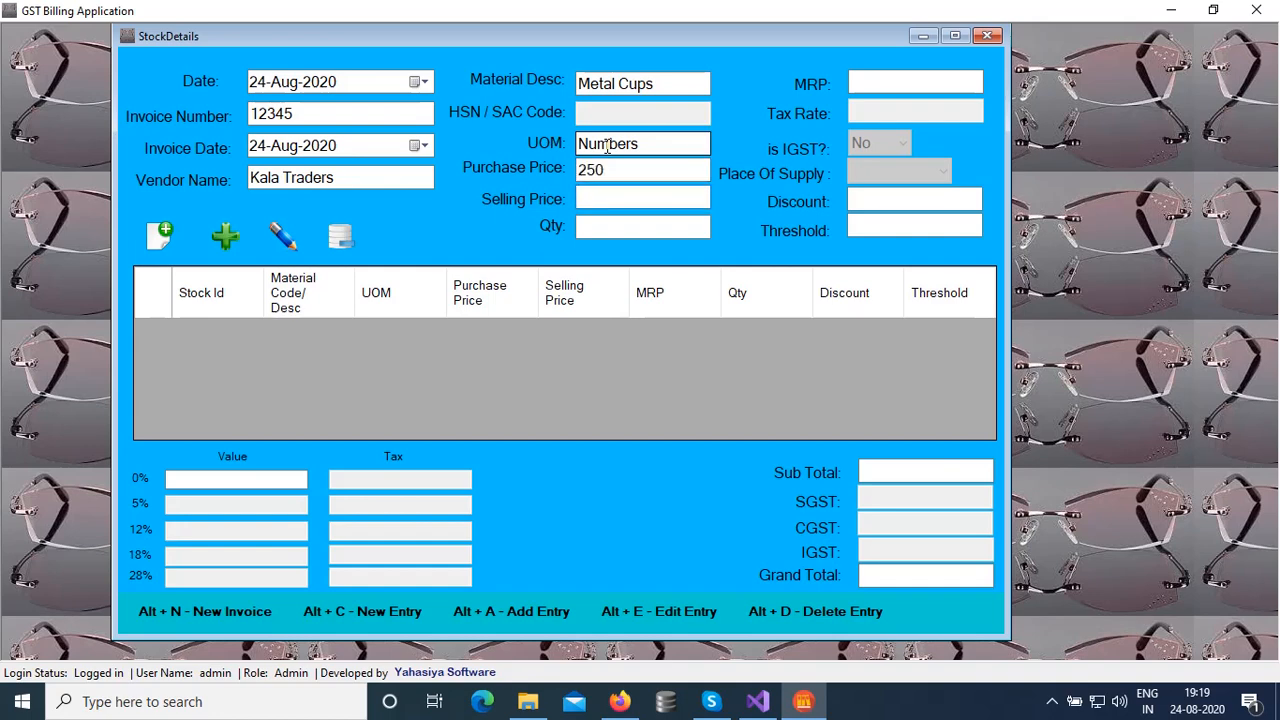
text(3)
key(BackSpace)
text(2)
key(BackSpace)
text(300)
key(Tab)
text(100)
key(Tab)
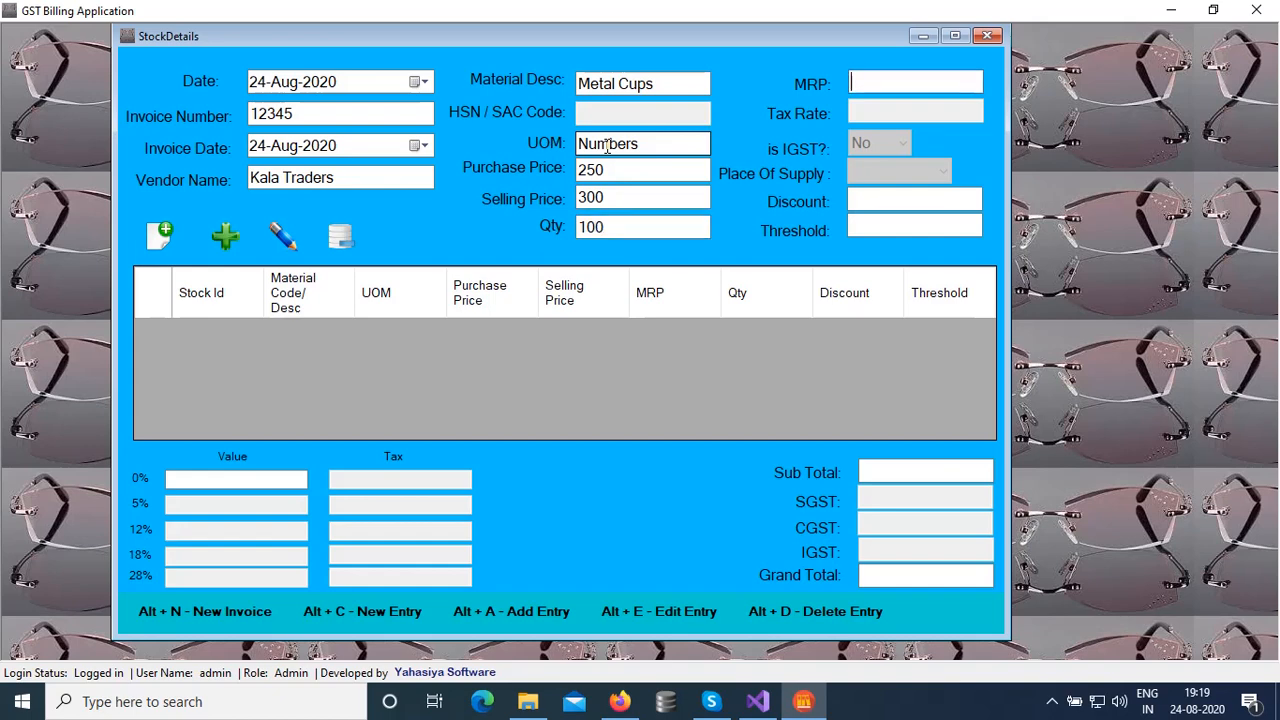
text(325)
key(Tab)
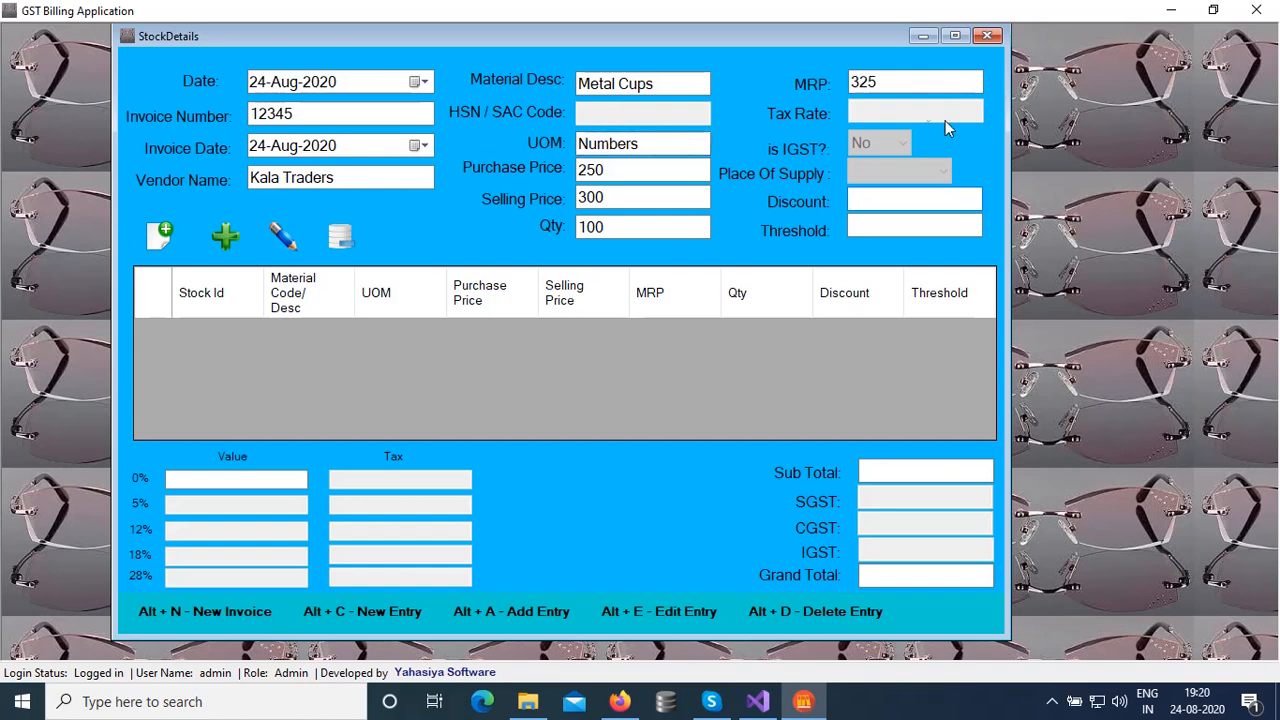
Add the Metal Cups line to the stock grid, totalling ₹25,000.00
click(872, 88)
key(Tab)
click(894, 222)
key(alt+a)
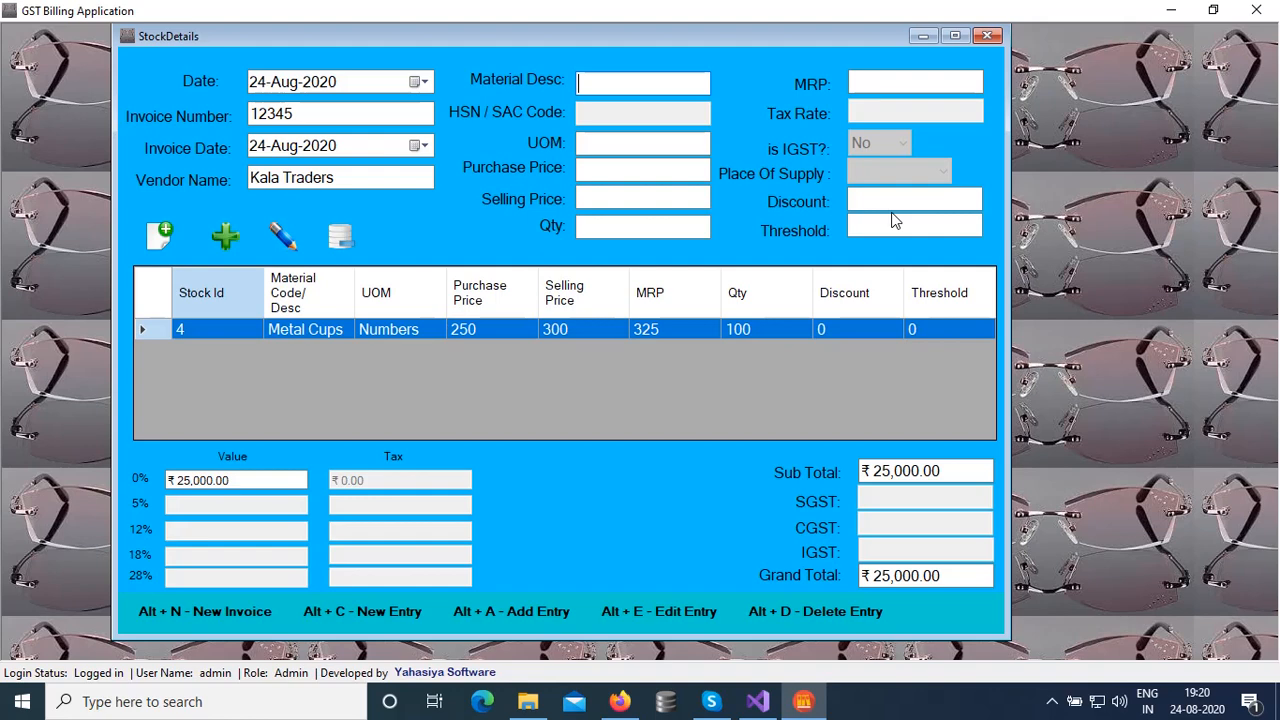
Describe the second item as '3 inch Nut' with unit of measure Numbers
text(N)
key(BackSpace)
text(3 ub)
key(BackSpace)
key(BackSpace)
text(inch Nuts)
key(Tab)
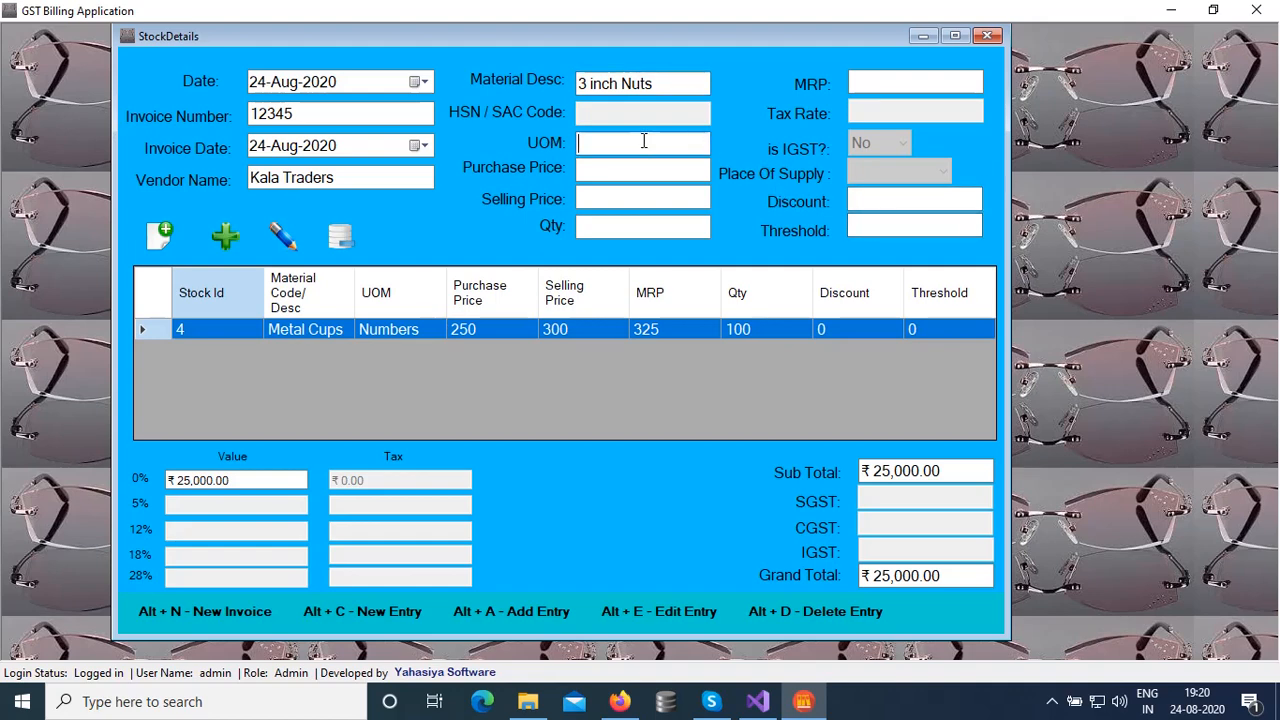
click(660, 83)
key(BackSpace)
key(Tab)
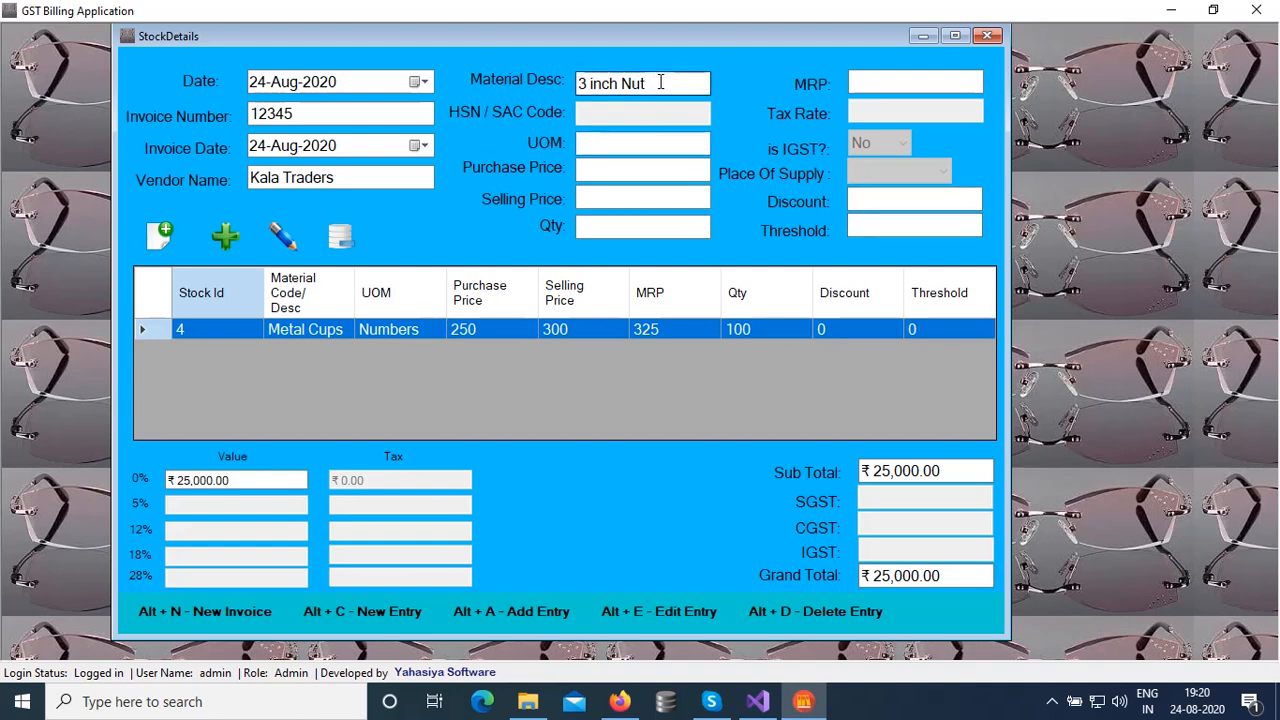
text(Num)
key(BackSpace)
text(bers)
key(Tab)
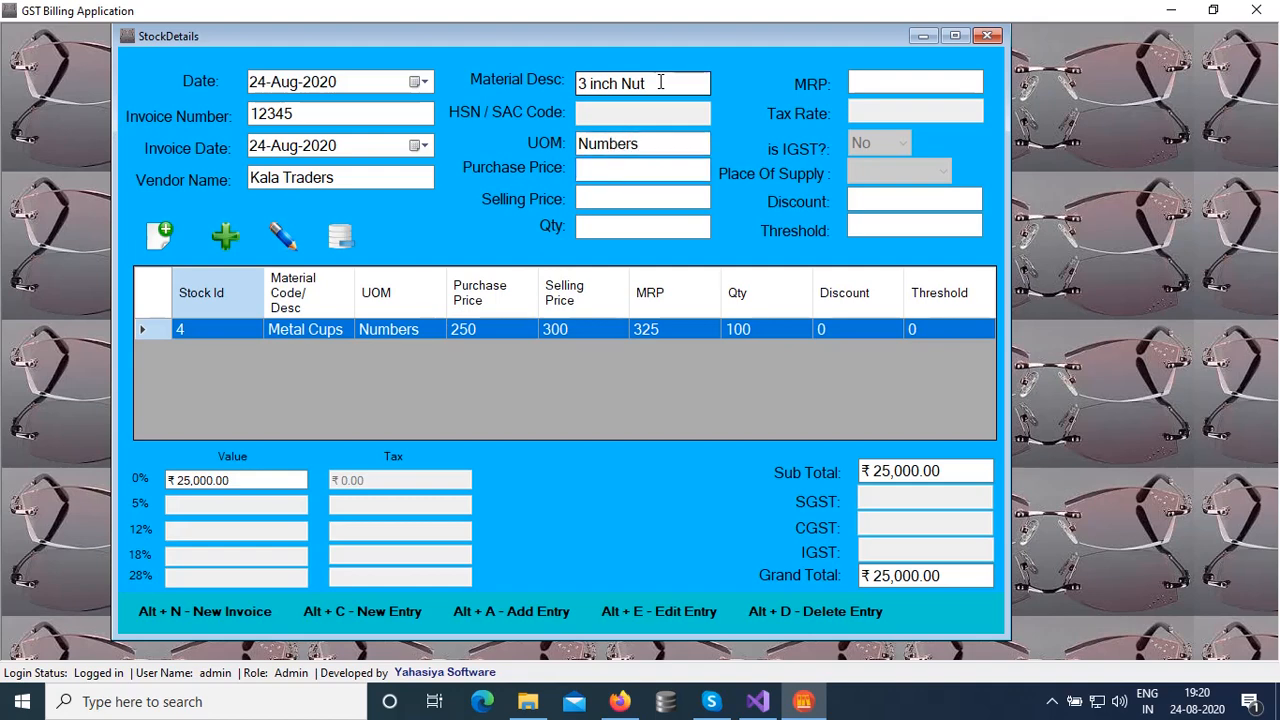
Enter purchase 10, selling 15, quantity 5000, MRP 17 and add the line, totalling ₹75,000.00
text(10)
key(Tab)
text(15)
key(Tab)
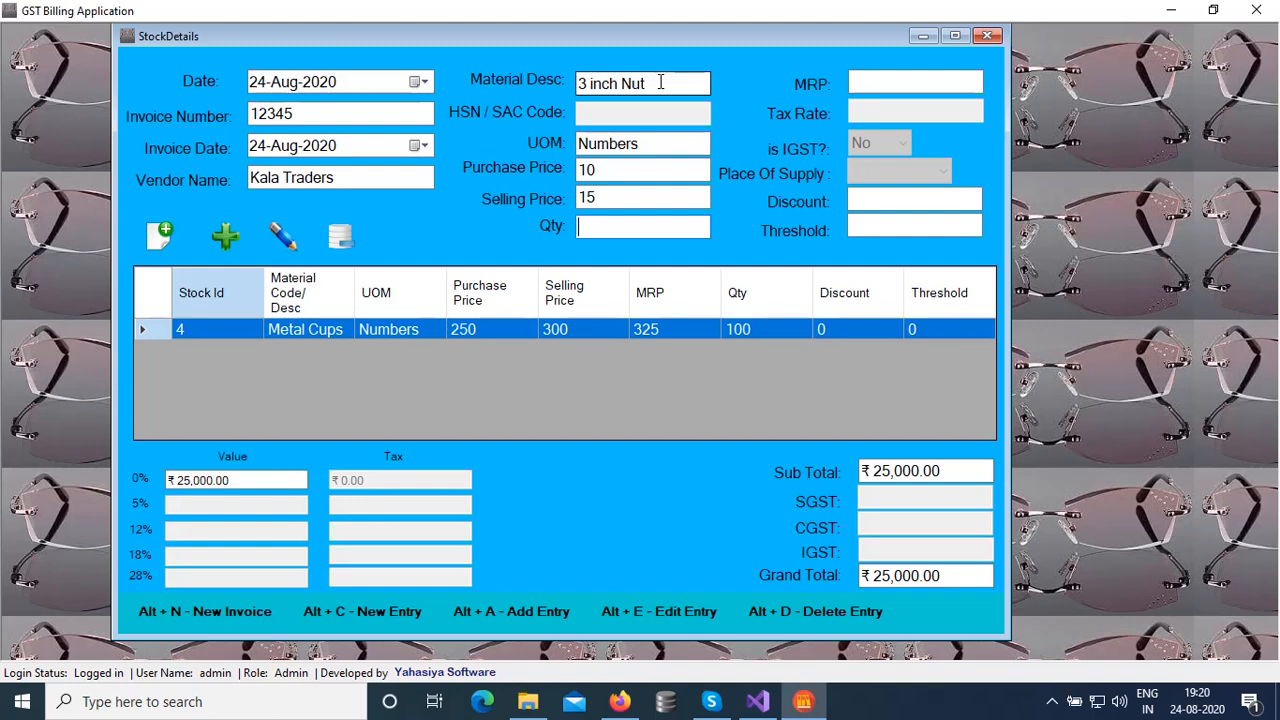
text(5000)
key(Tab)
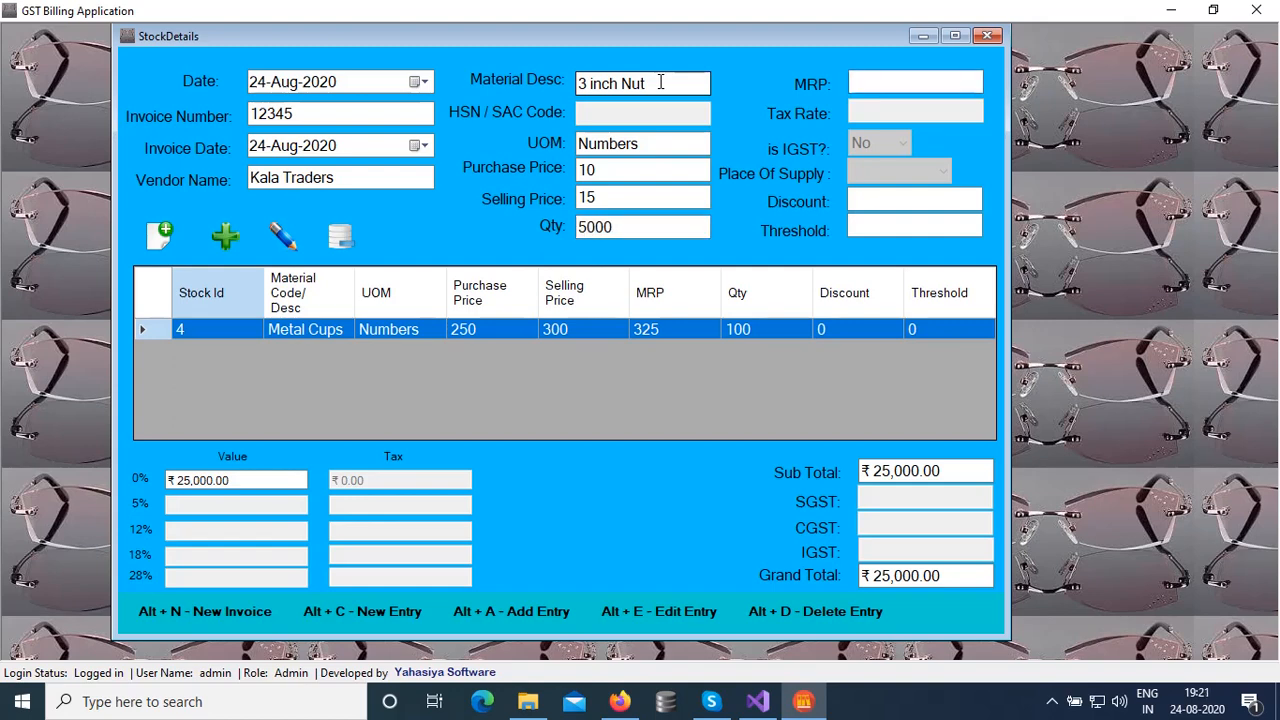
text(17)
key(Tab)
key(Tab)
key(Tab)
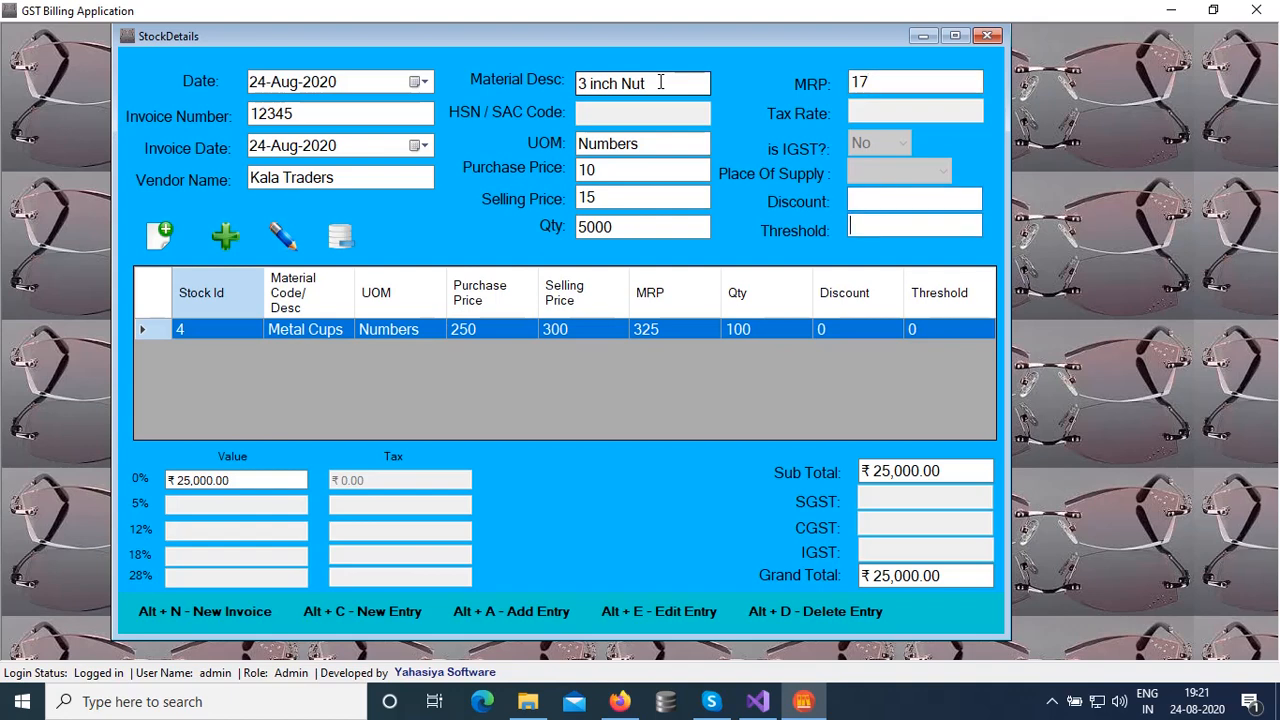
key(Return)
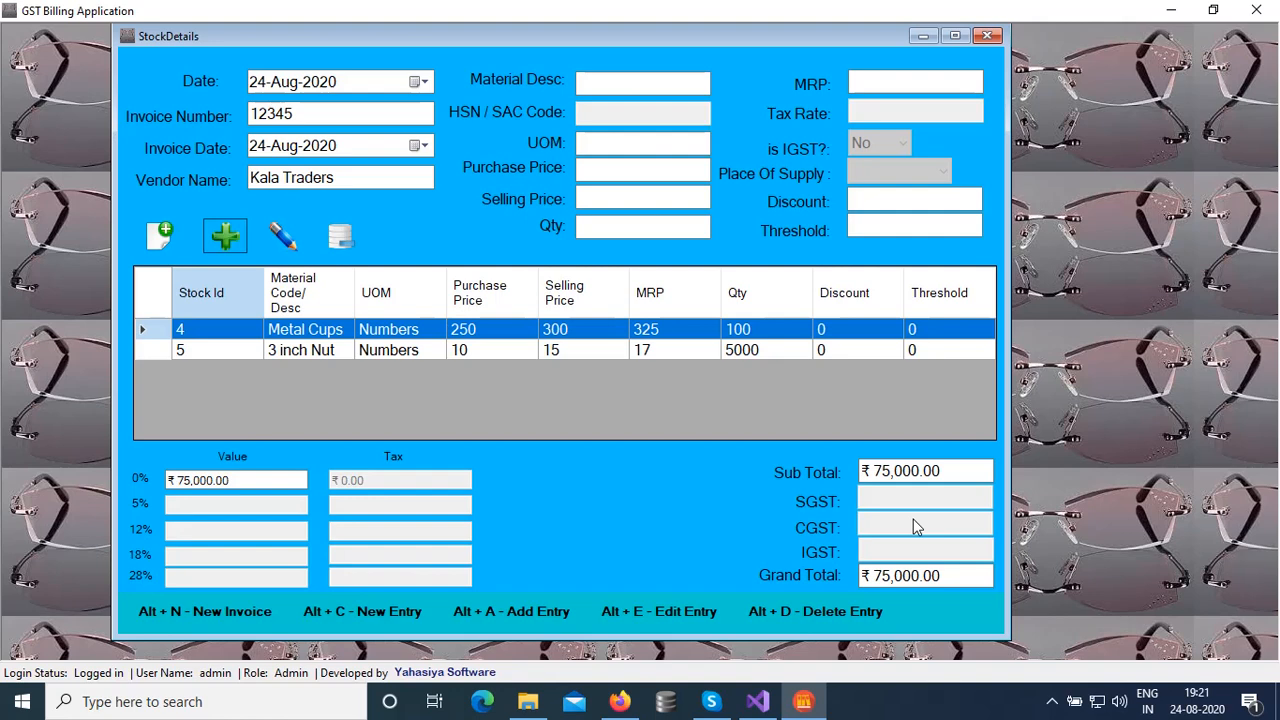
Close the stock invoice, open a new Billing sales invoice and move it higher on screen
click(987, 37)
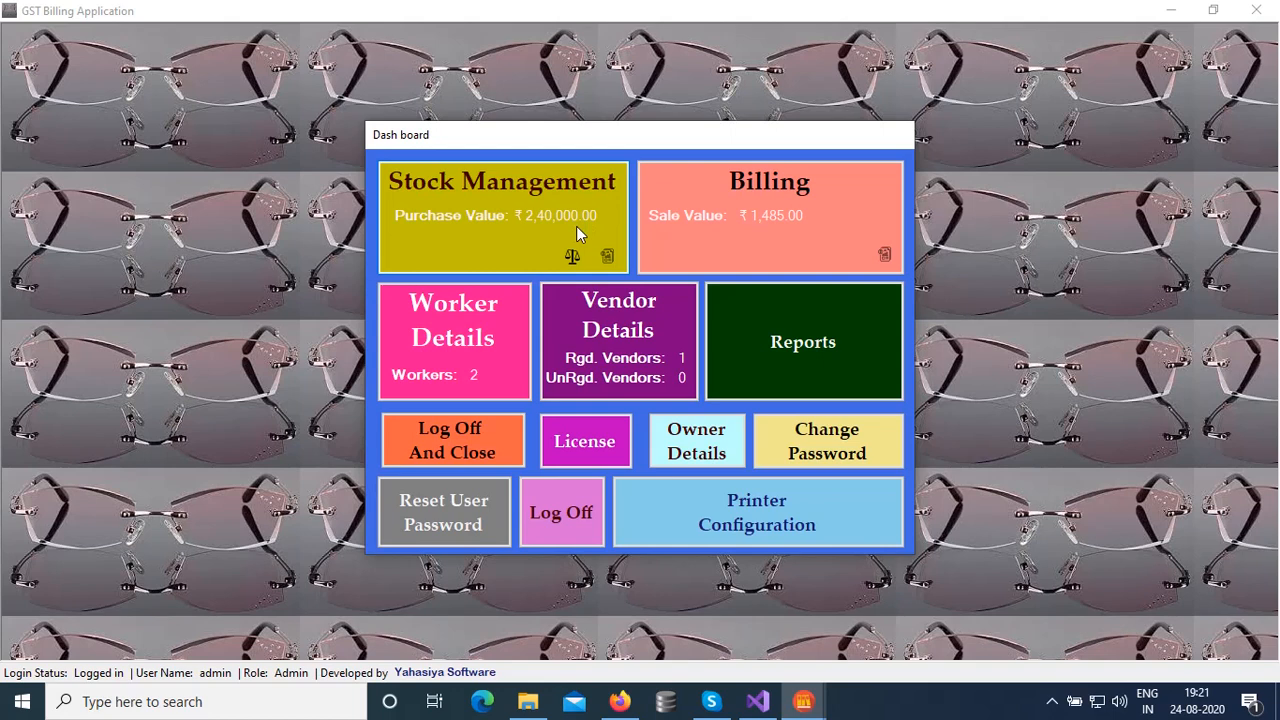
click(794, 244)
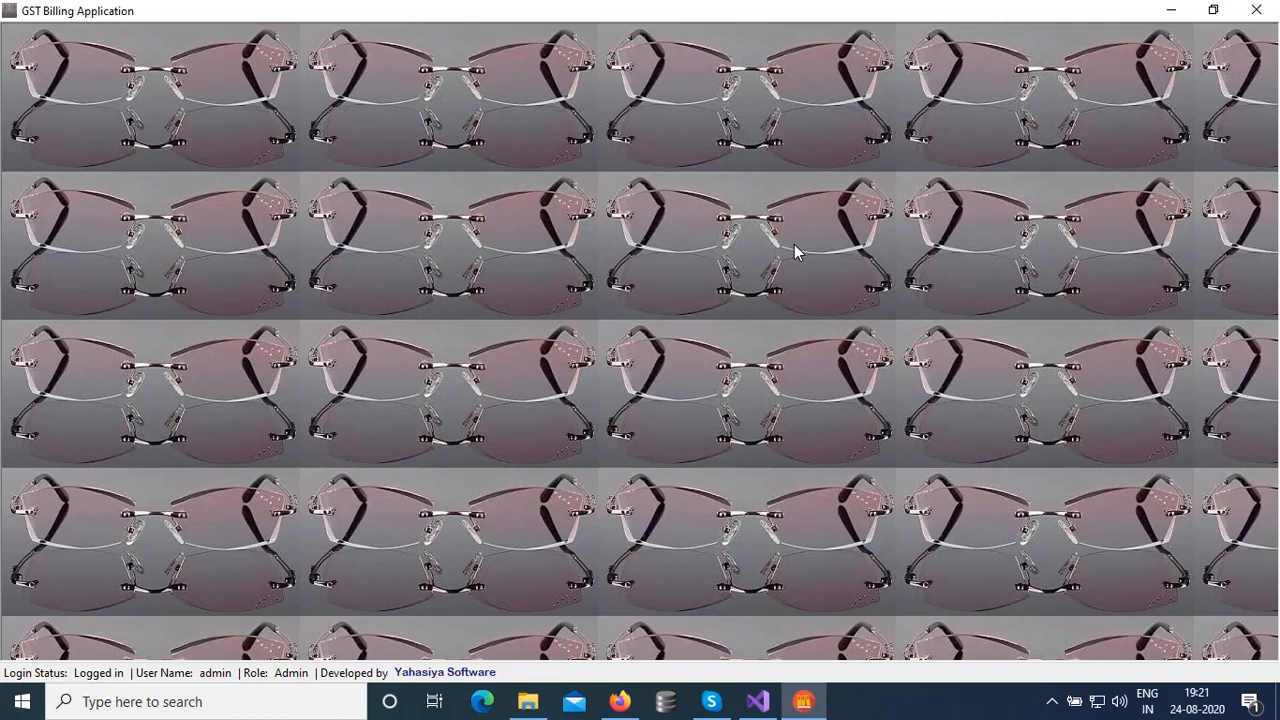
drag(672, 140, 699, 66)
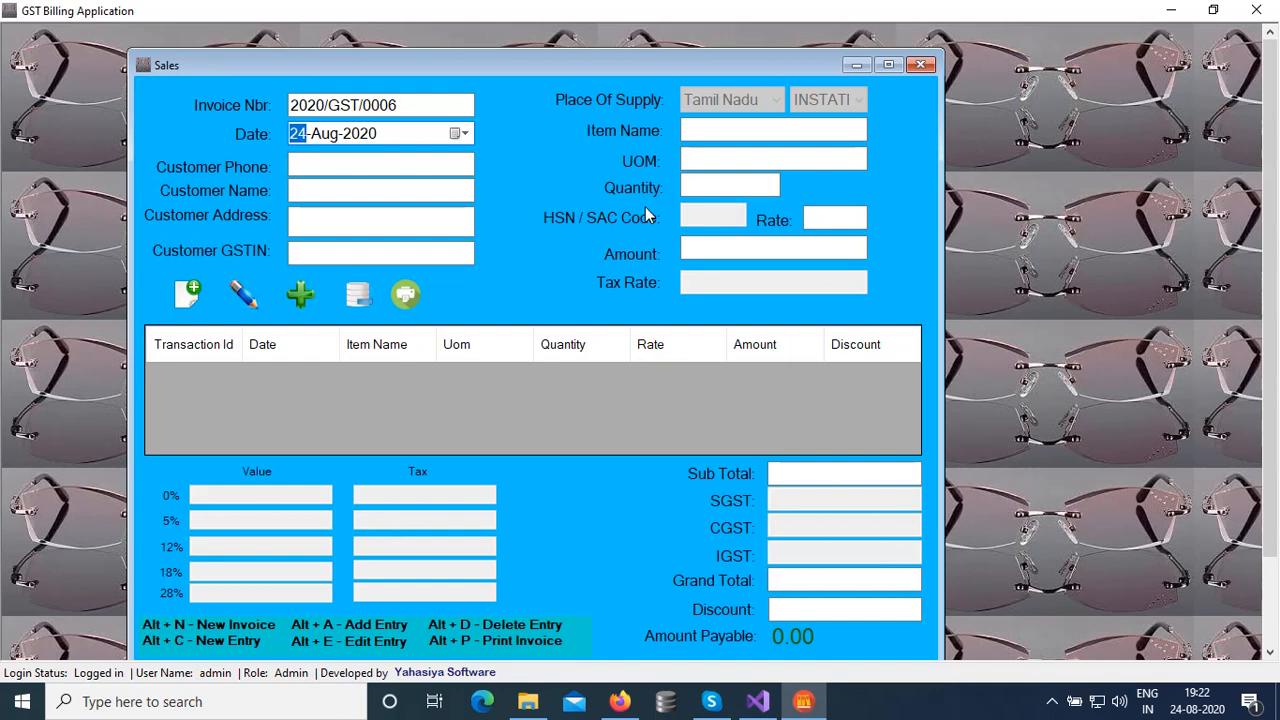
Enter the customer's phone number so their details auto-fill
key(Tab)
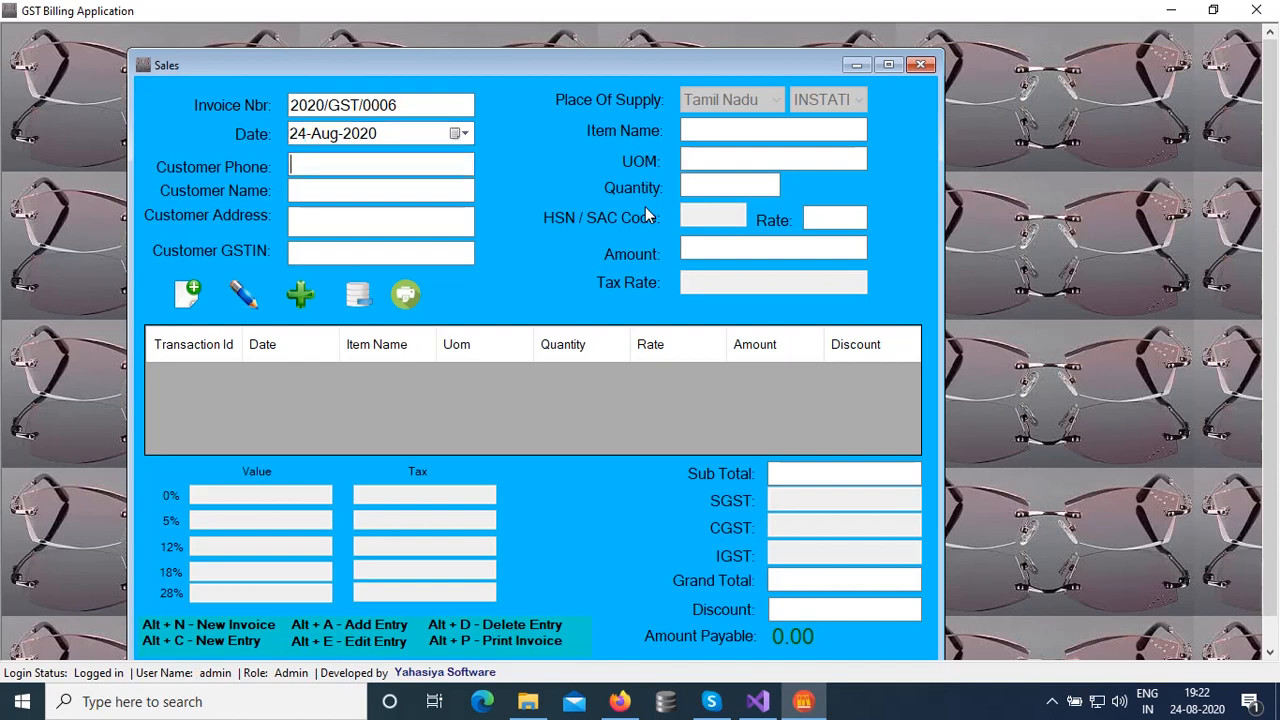
key(Tab)
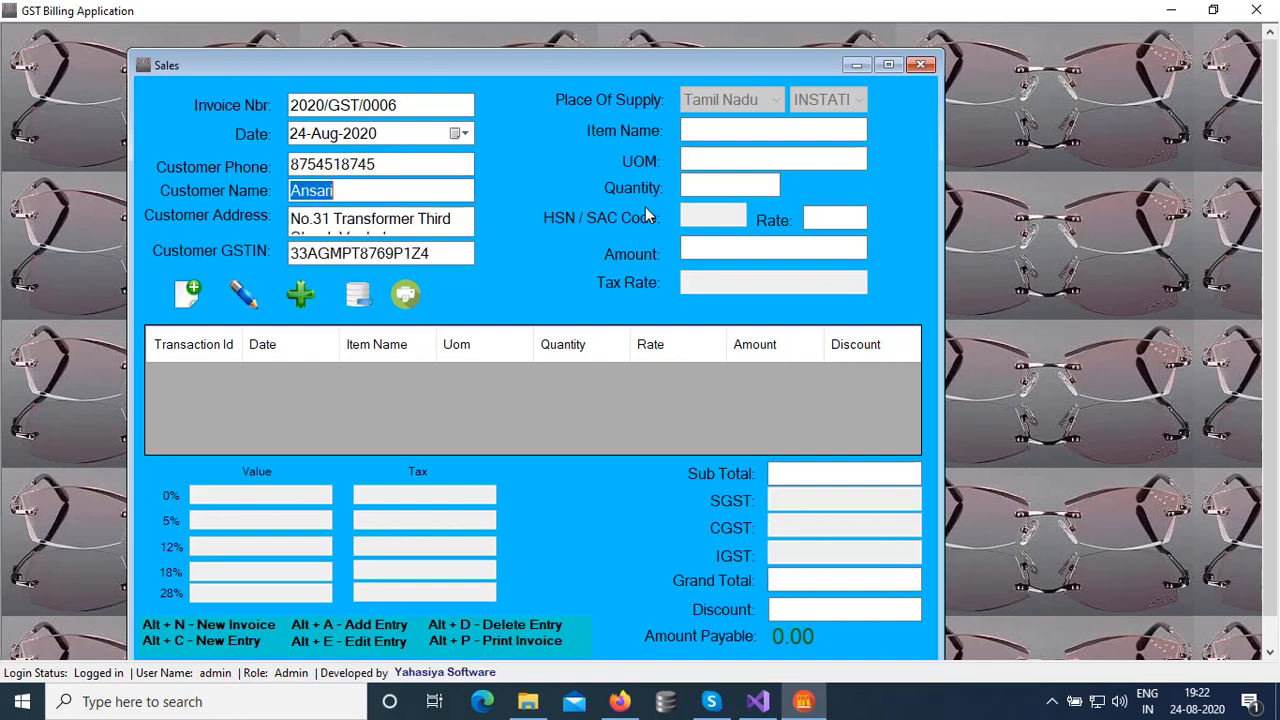
key(Tab)
key(Tab)
key(Tab)
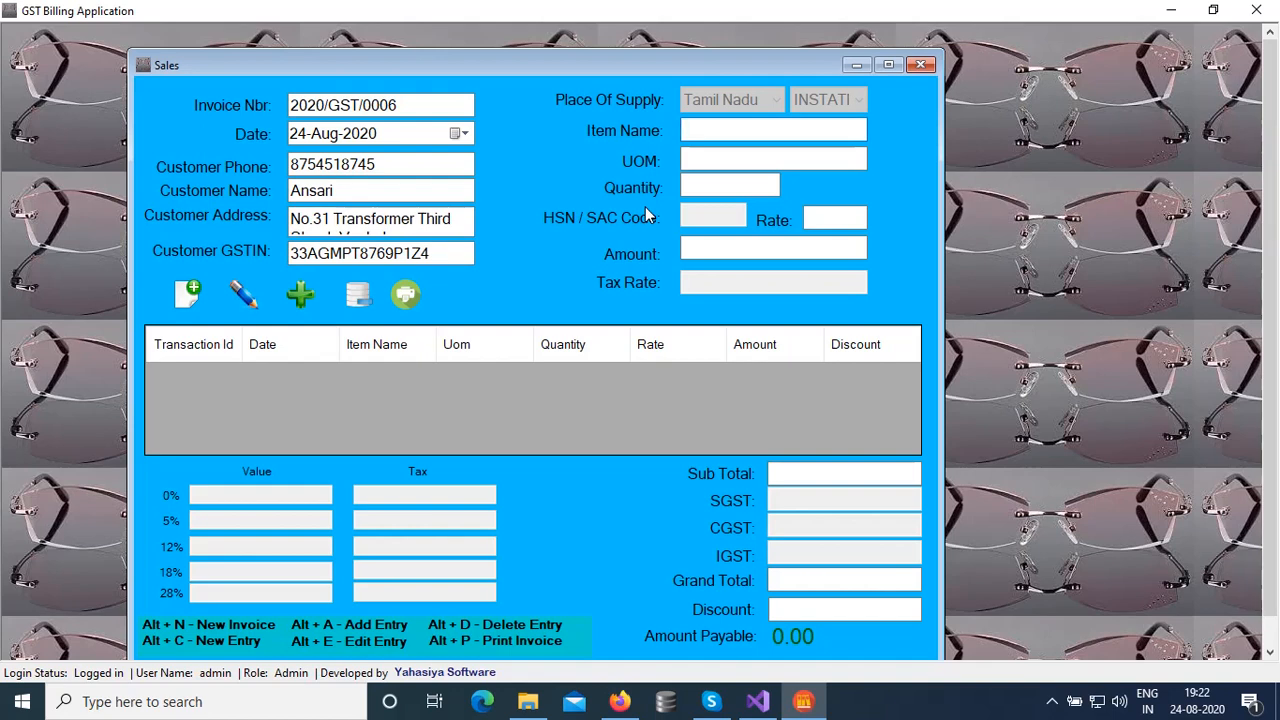
Add Metal Cups, quantity 2 at 300.00, as a 600.00 line item
text(Metal Cups)
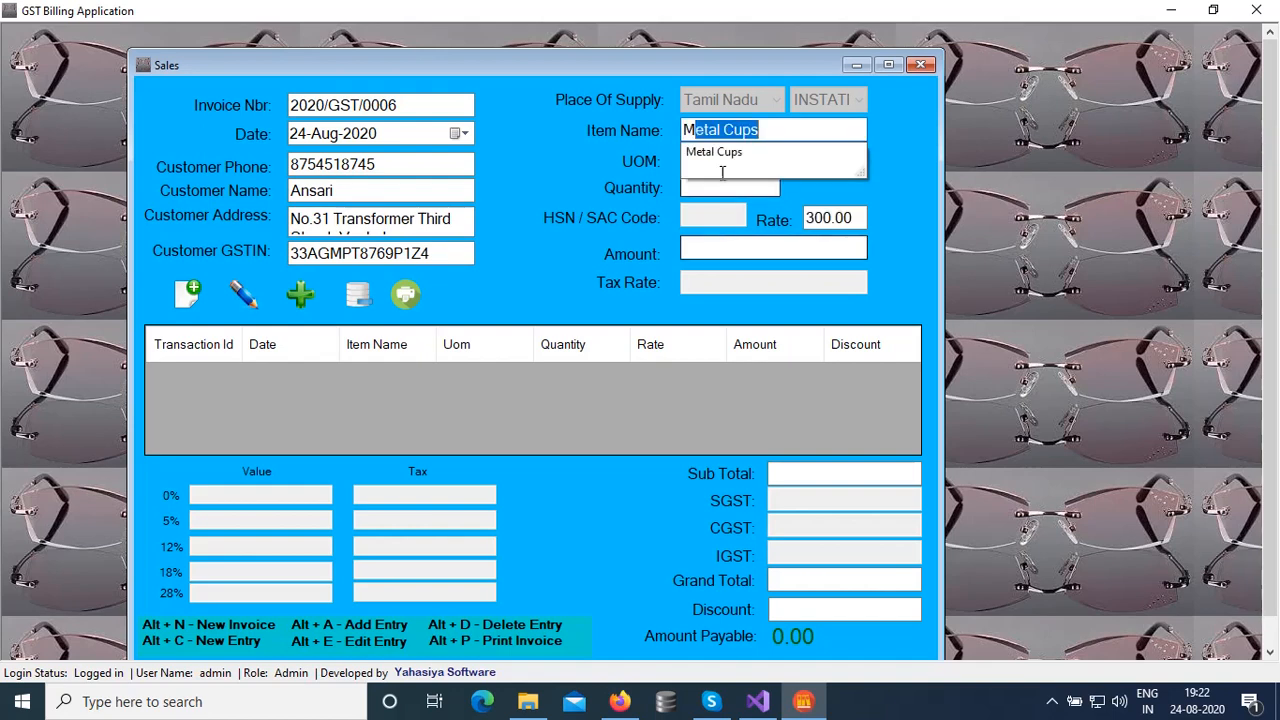
click(730, 150)
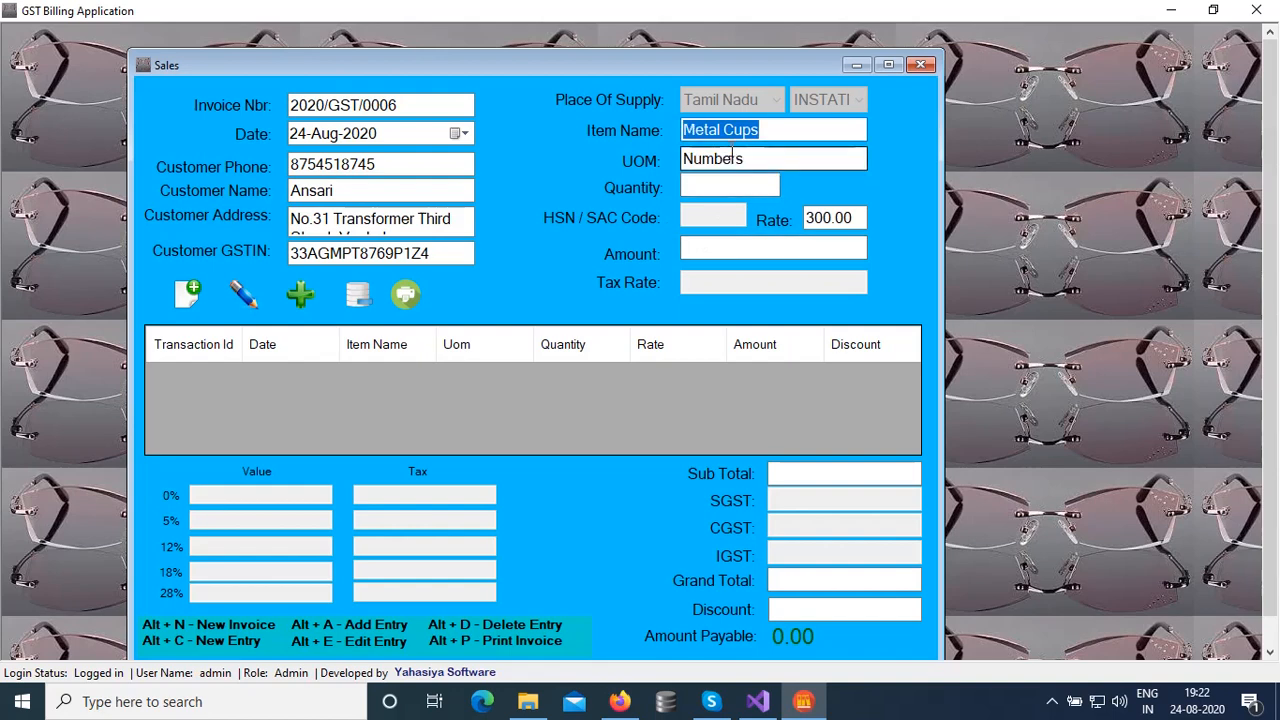
key(Return)
text(2)
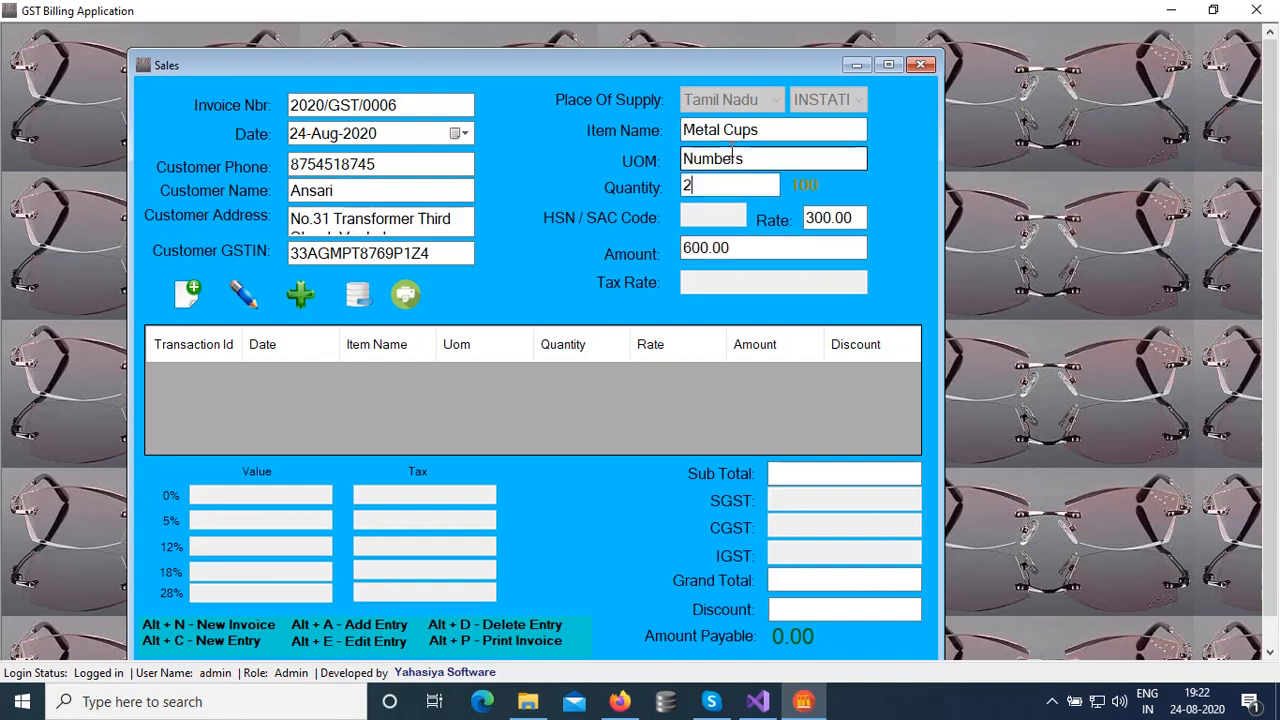
key(Return)
key(Return)
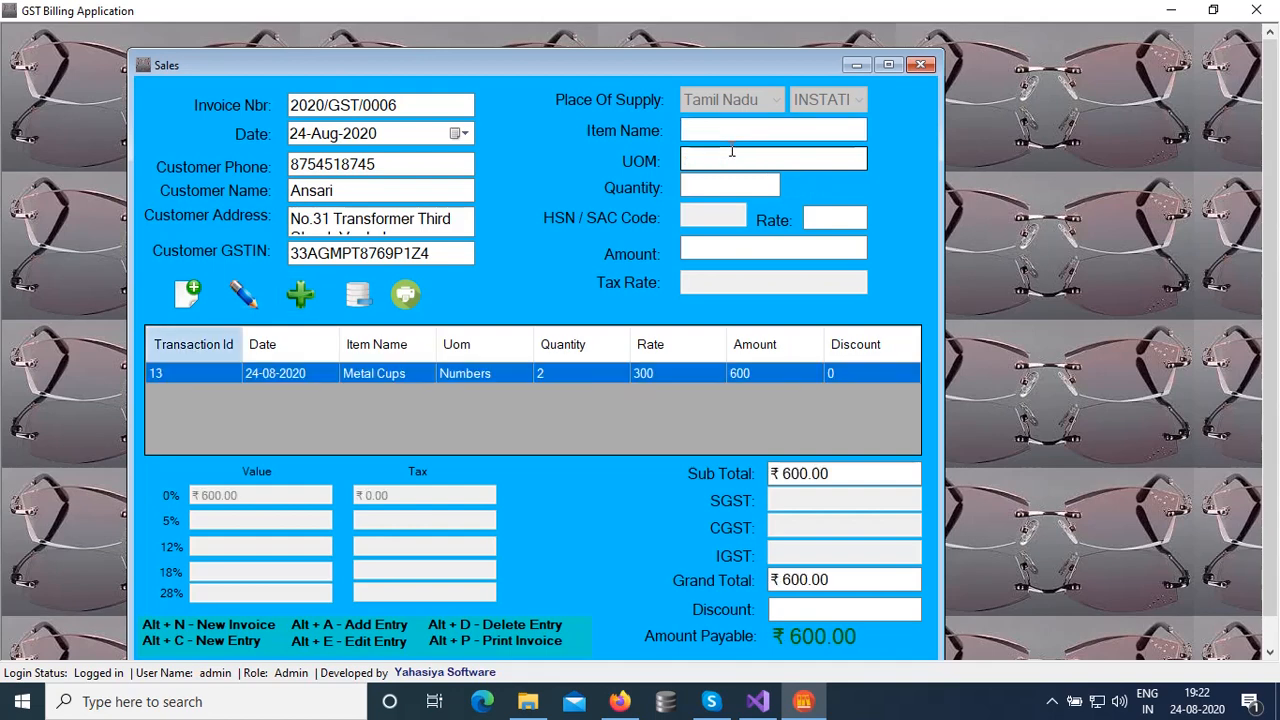
Generate the Metal Cups invoice print preview and maximize it, showing ₹600.00 payable
click(424, 303)
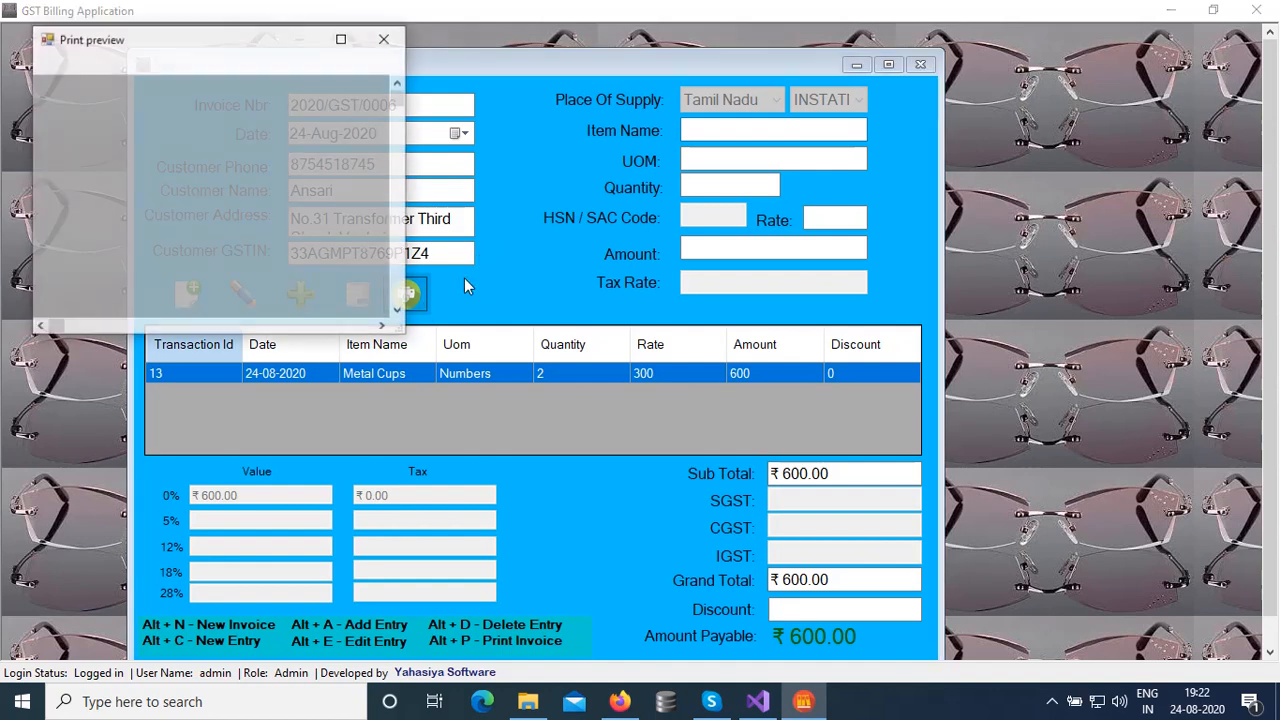
click(341, 39)
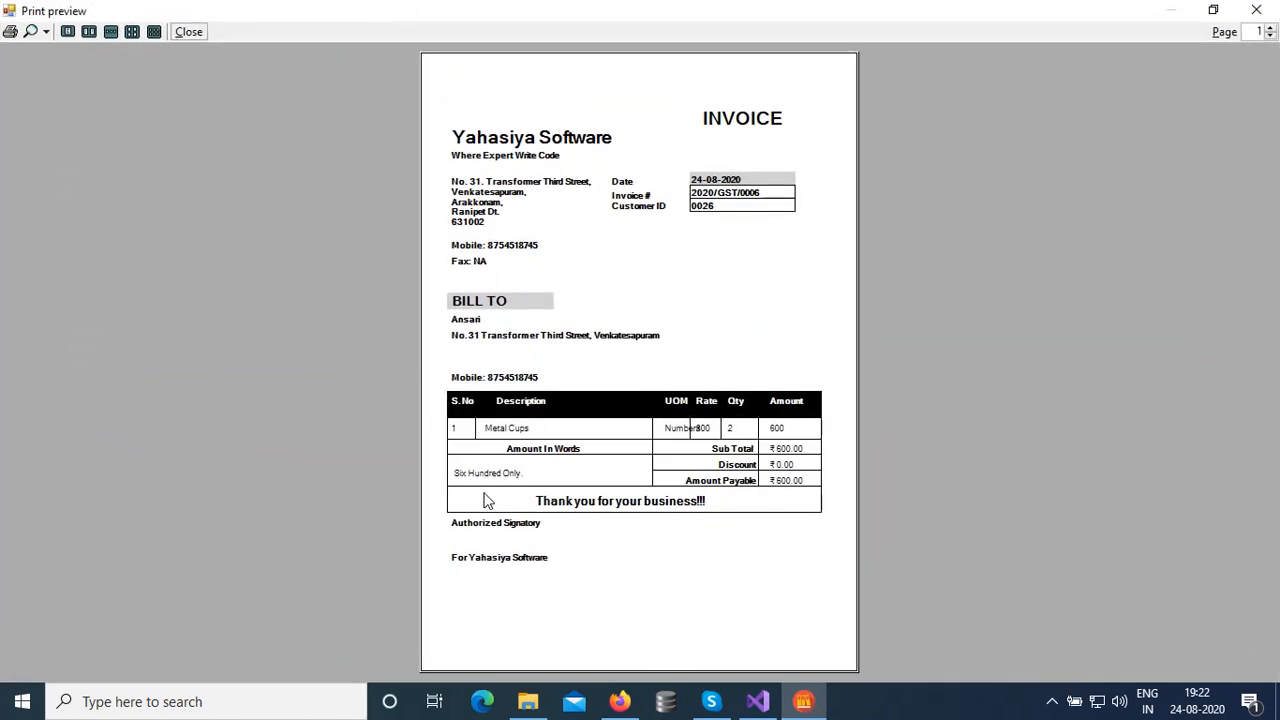